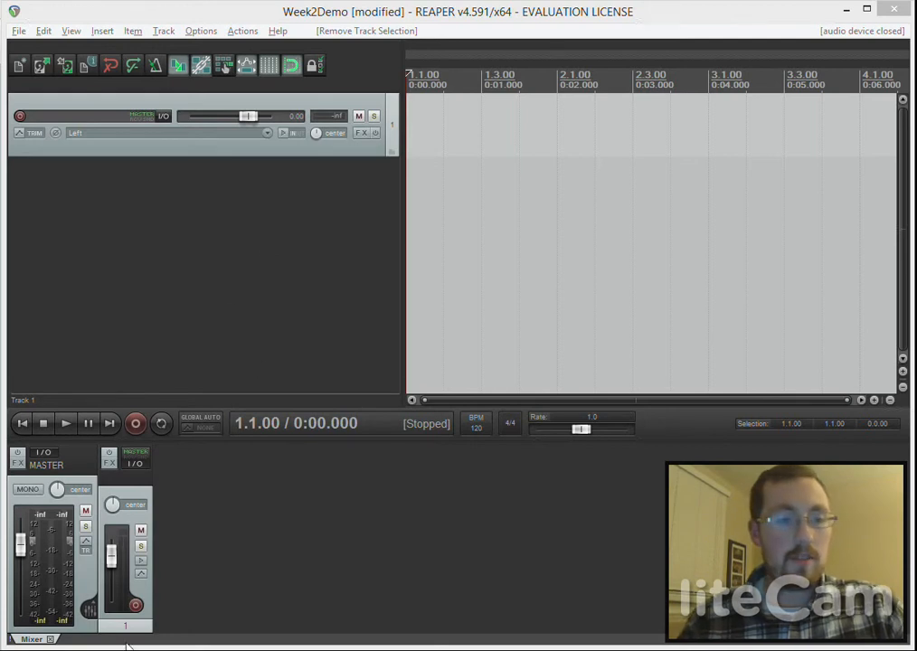
- Switch to File Explorer and examine the contents of the Week2Demo and testProject folders in Reaper Projects, returning to REAPER when done
mouse_move(107, 650)
click(107, 589)
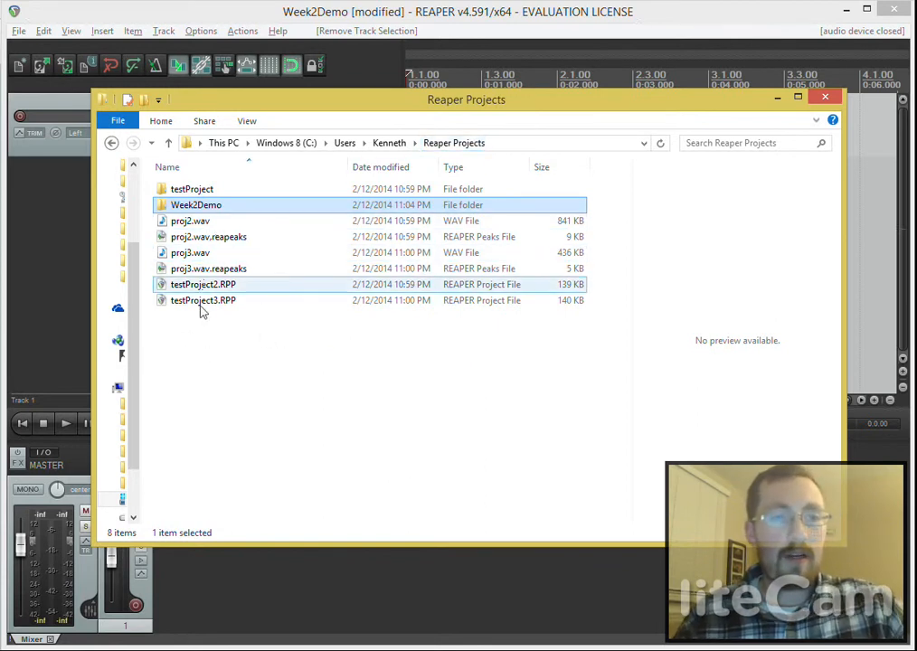
double_click(190, 203)
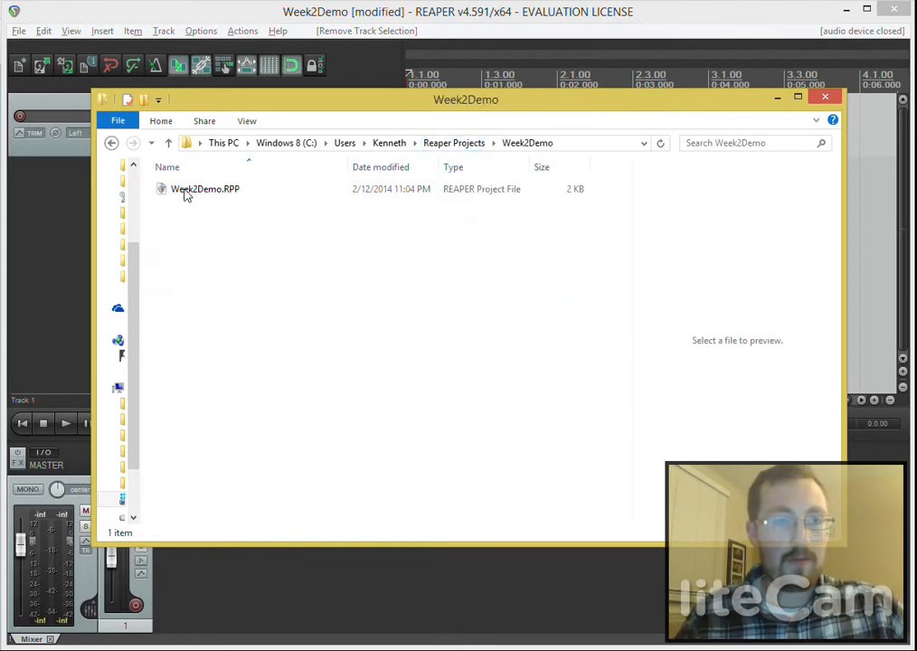
click(111, 143)
double_click(191, 189)
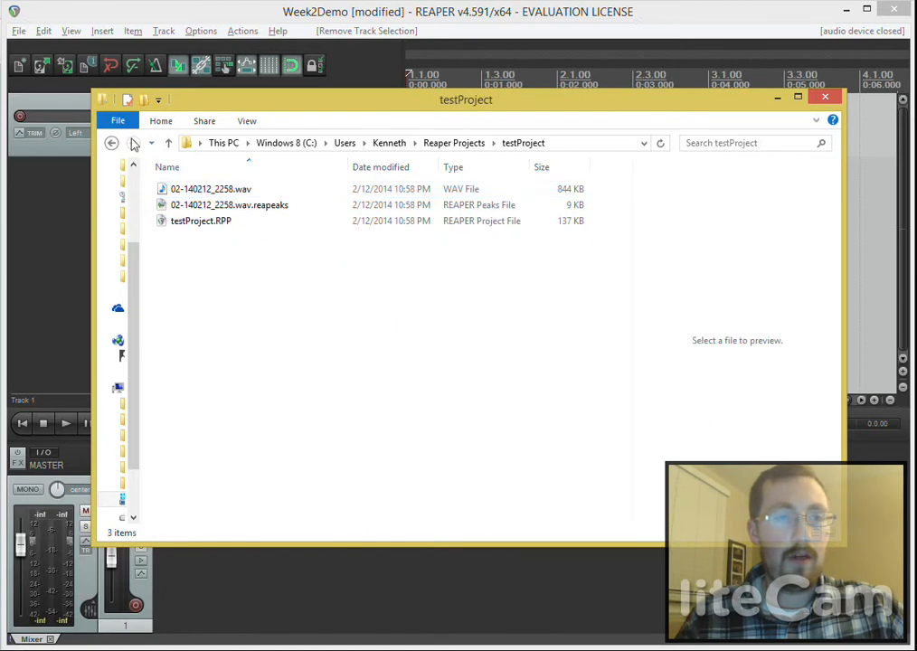
click(112, 143)
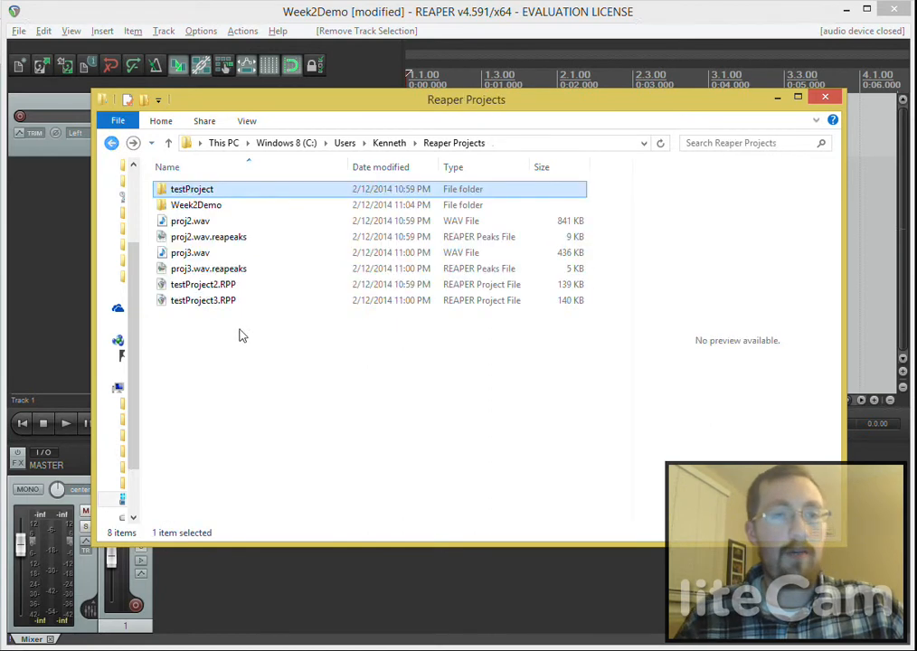
click(52, 245)
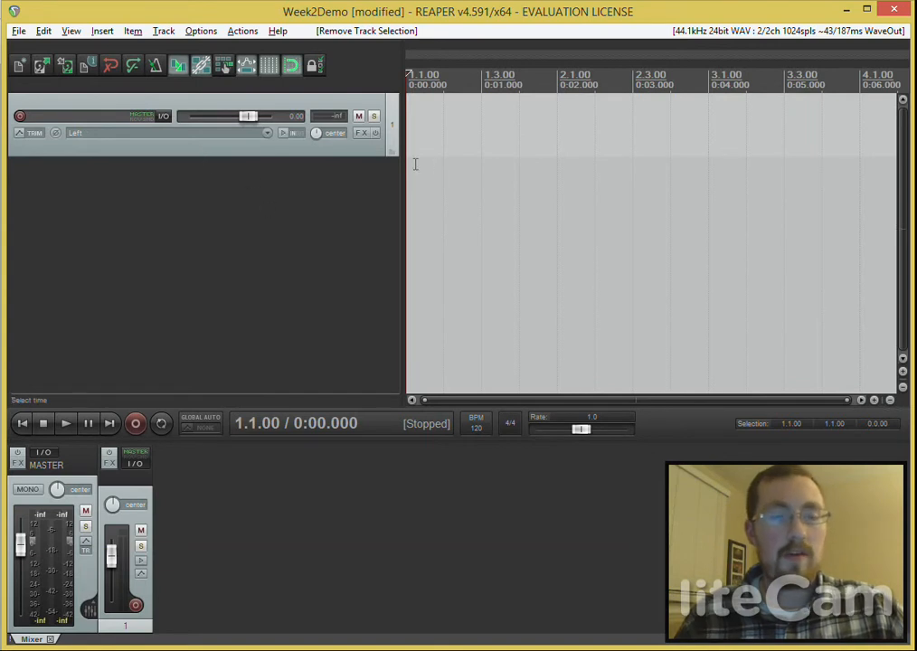
- Start saving the project under a new name in the Reaper Projects folder and enable creating a subdirectory for it
click(16, 33)
click(74, 98)
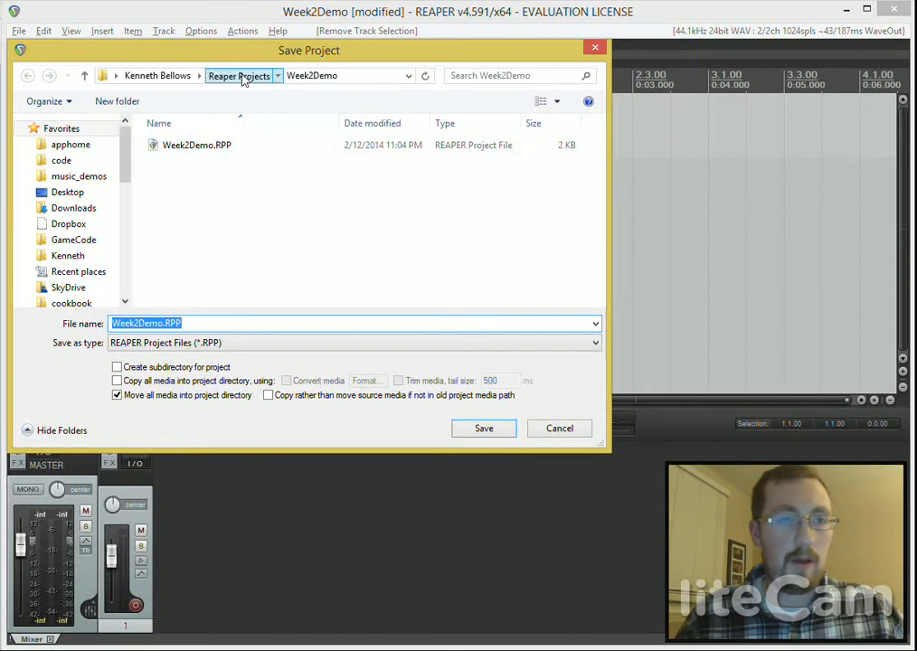
click(241, 77)
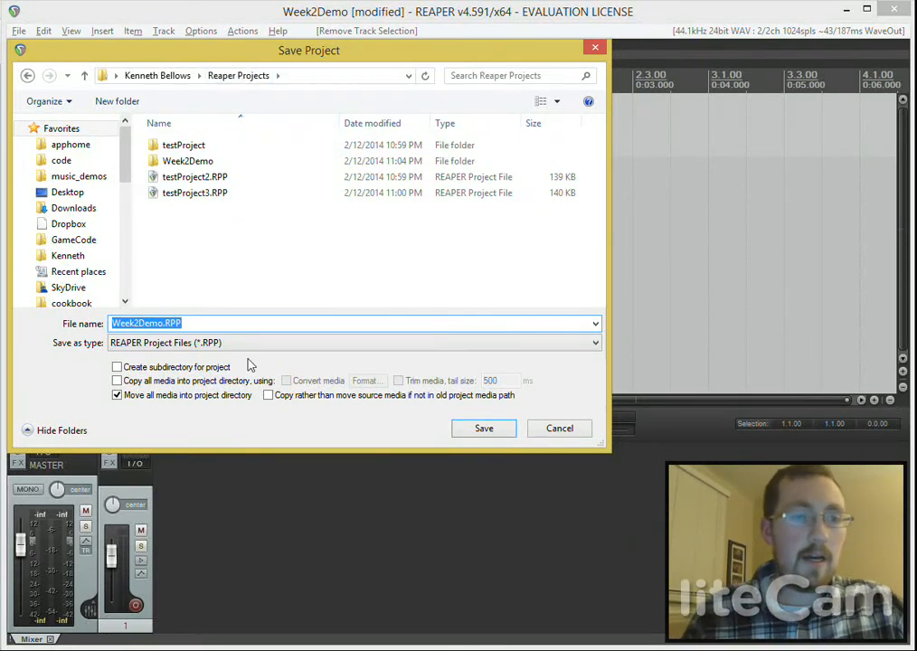
click(117, 367)
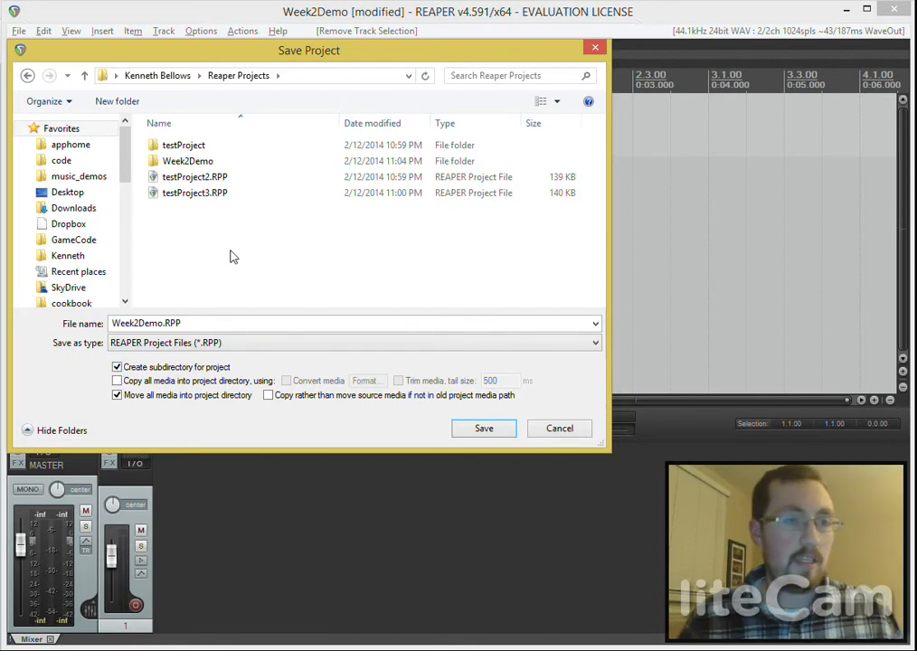
- Name the project file PeerReviewProjectWk2
double_click(181, 323)
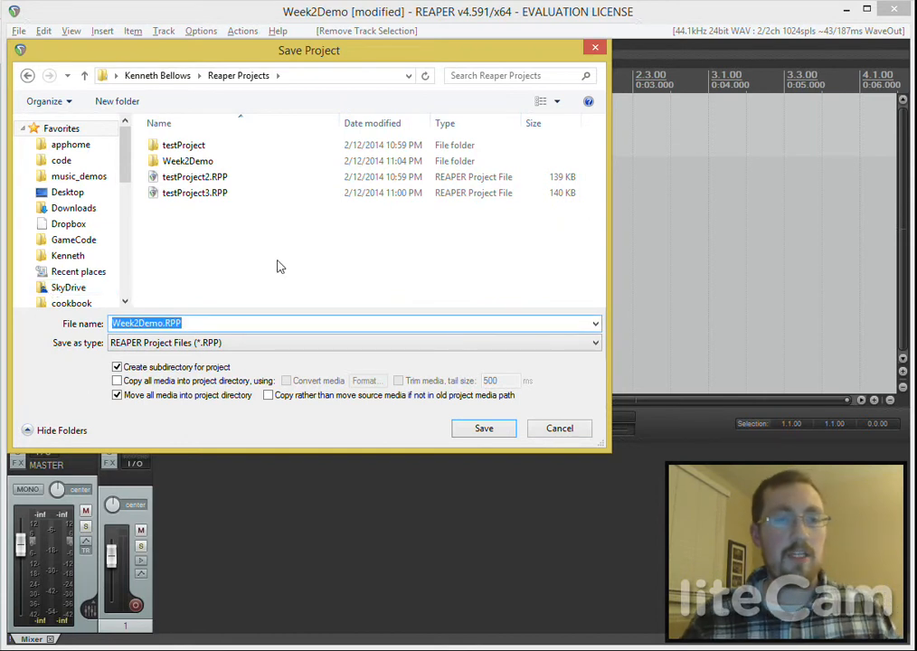
text(W)
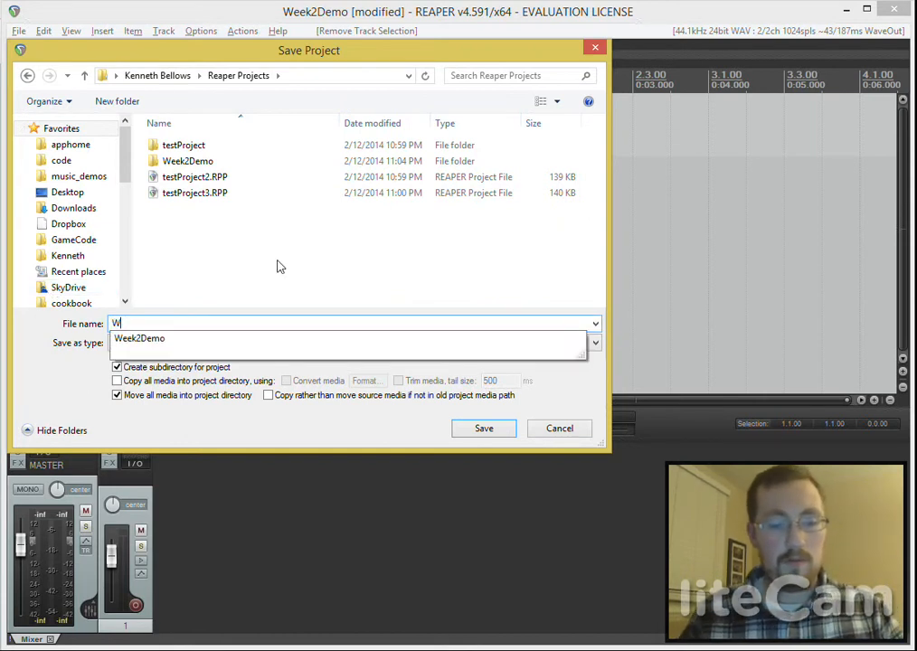
key(BackSpace)
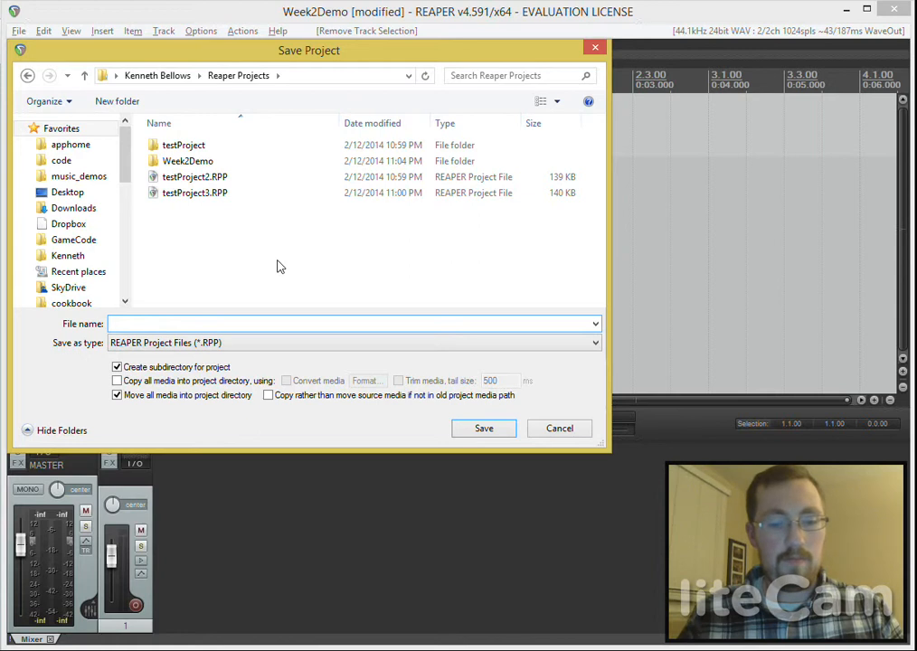
text(Peer)
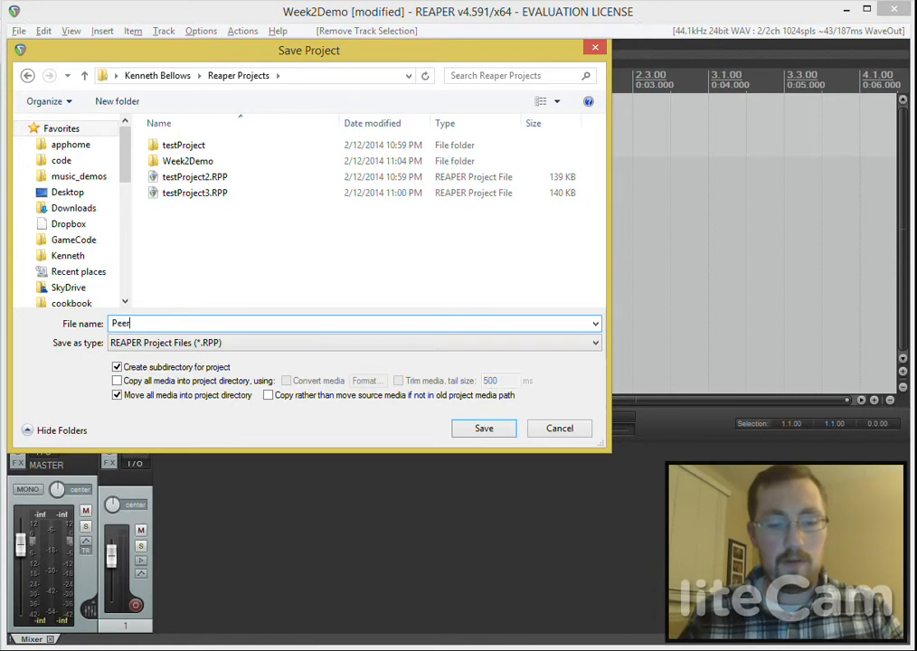
text(ReviewPr)
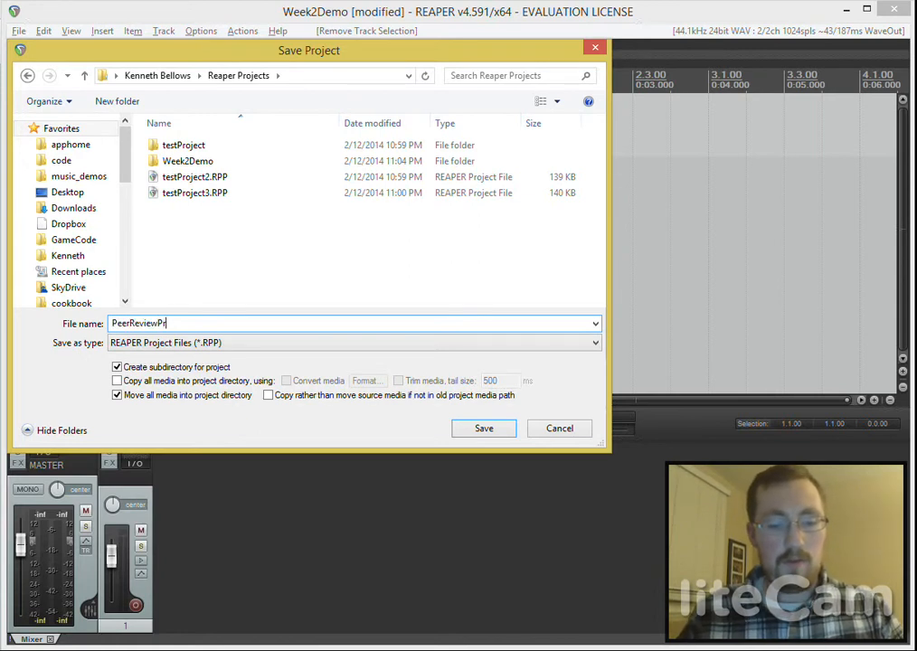
text(ojectWk2)
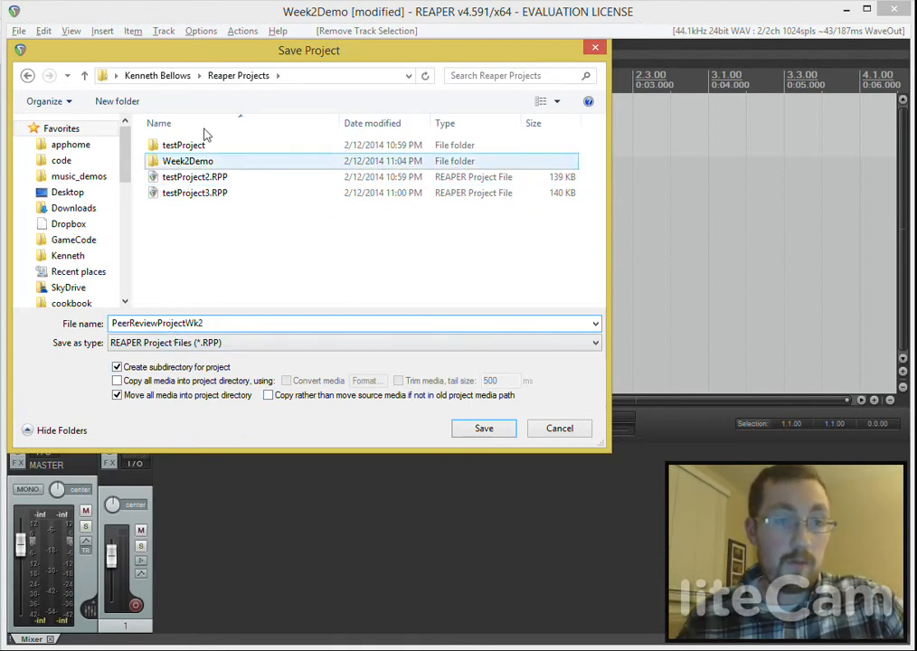
- Enable copying all media into the project directory with media conversion, accept the WAV format settings, and save the project
click(116, 381)
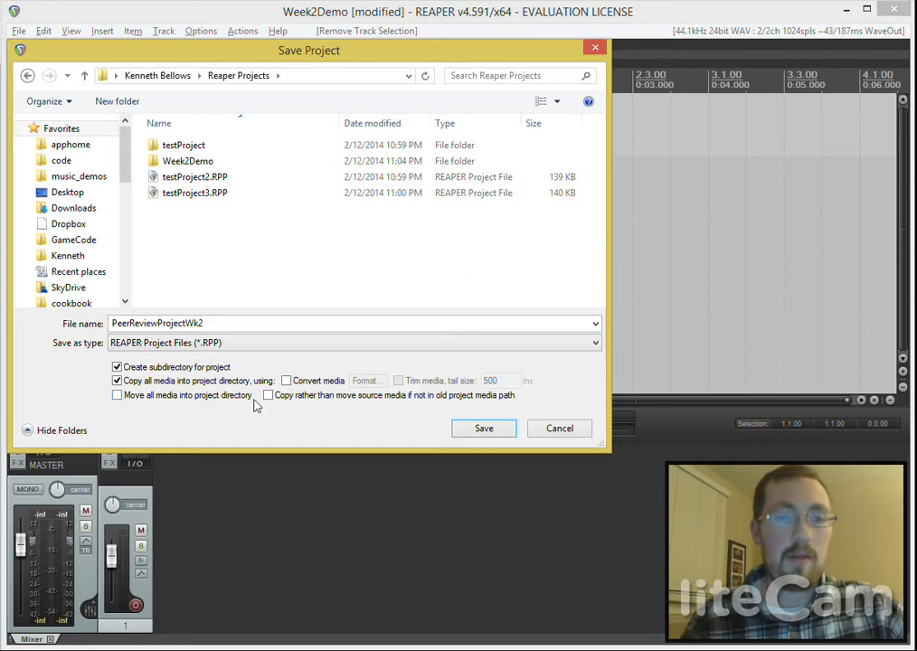
click(286, 381)
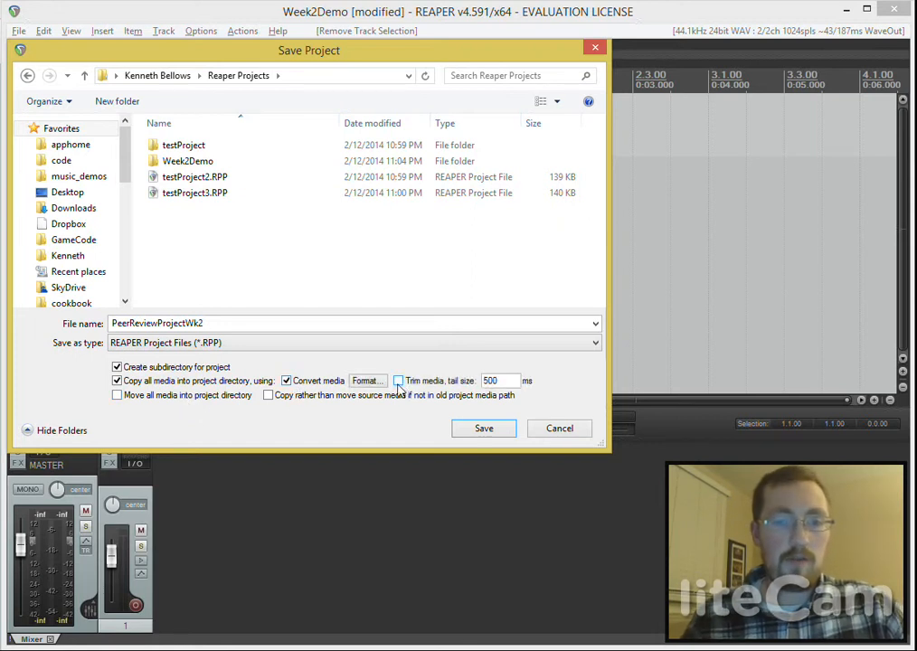
click(367, 381)
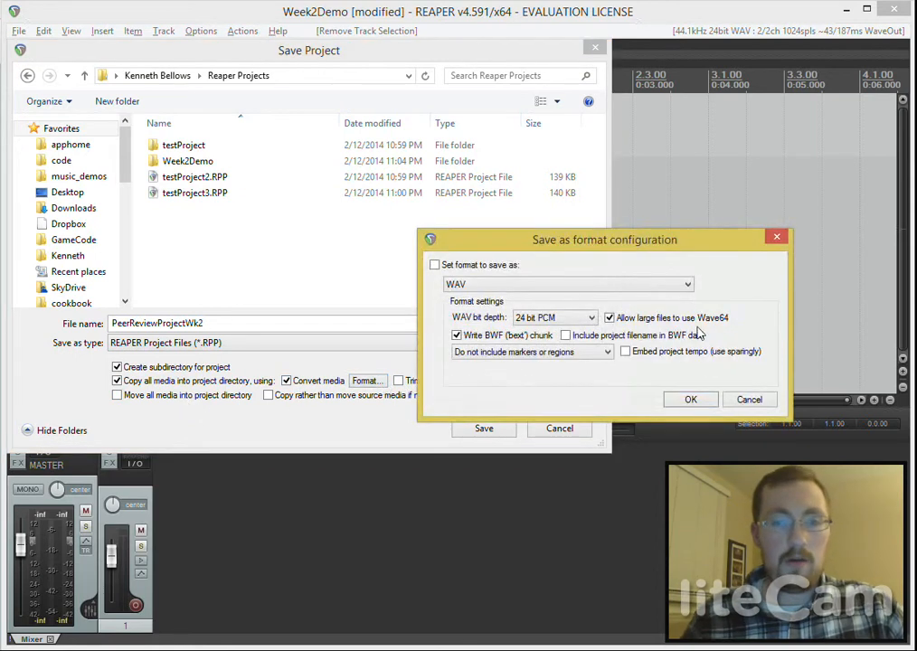
click(693, 400)
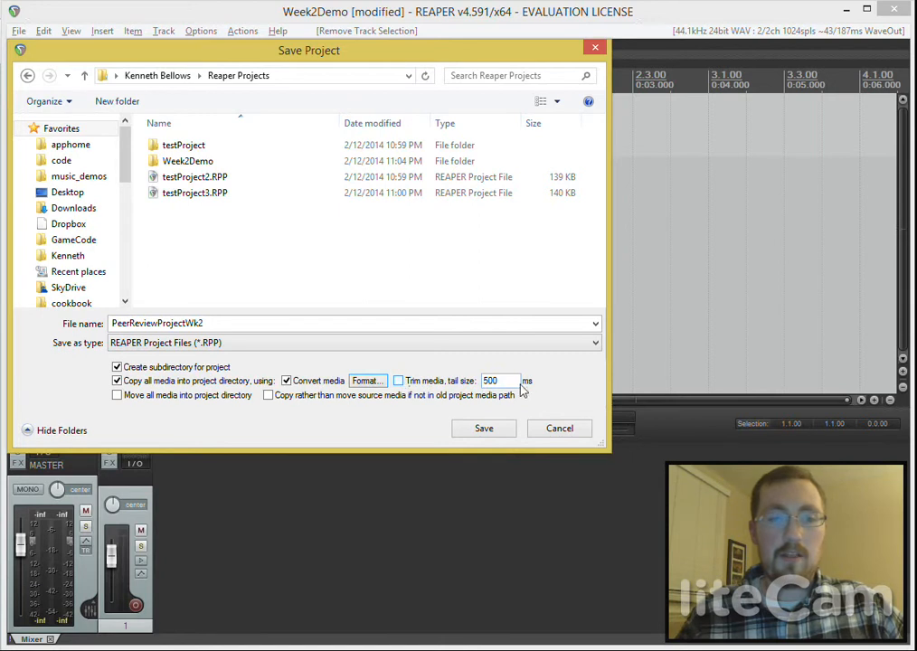
click(484, 429)
- Switch to File Explorer, inspect the PeerReviewProjectWk2 folder and the loose test project files in Reaper Projects, and return to REAPER
key(alt+Tab)
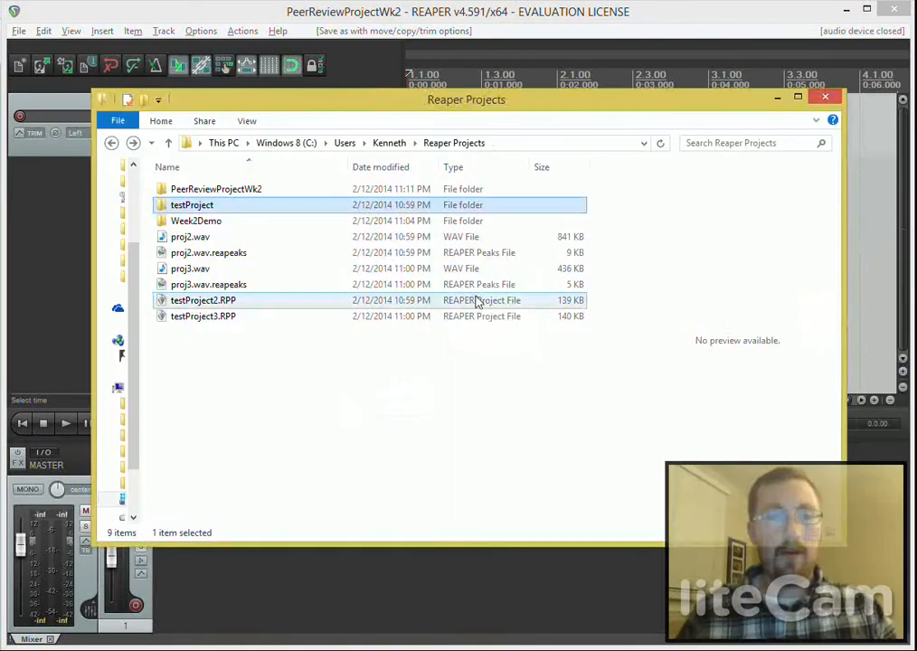
click(379, 348)
click(237, 191)
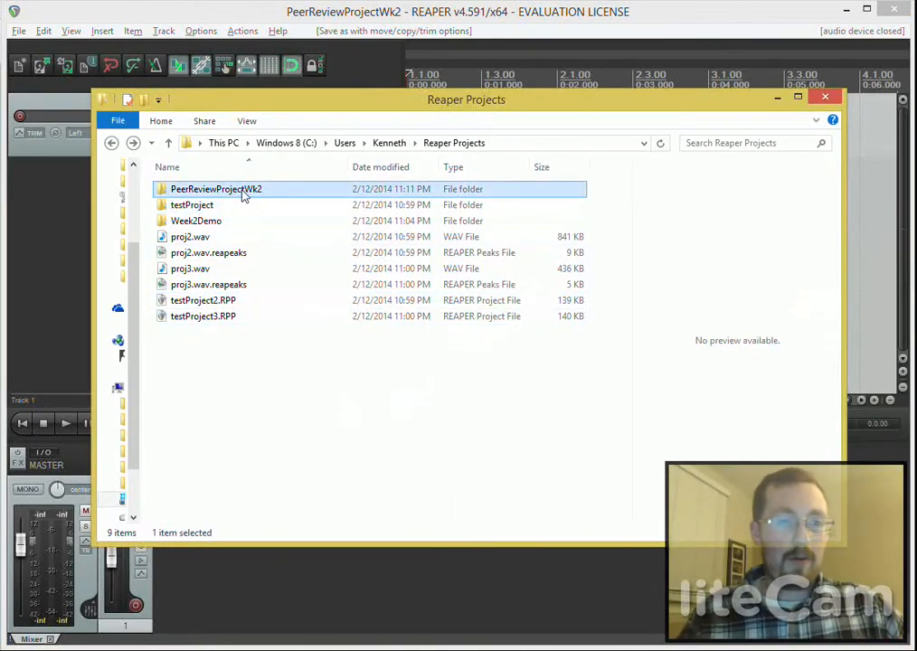
double_click(264, 195)
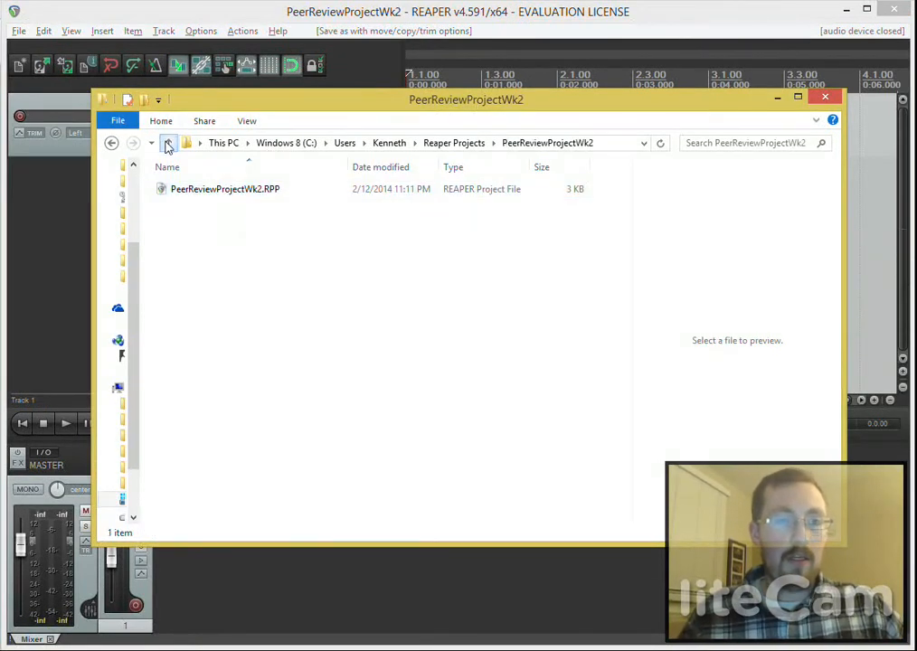
click(169, 143)
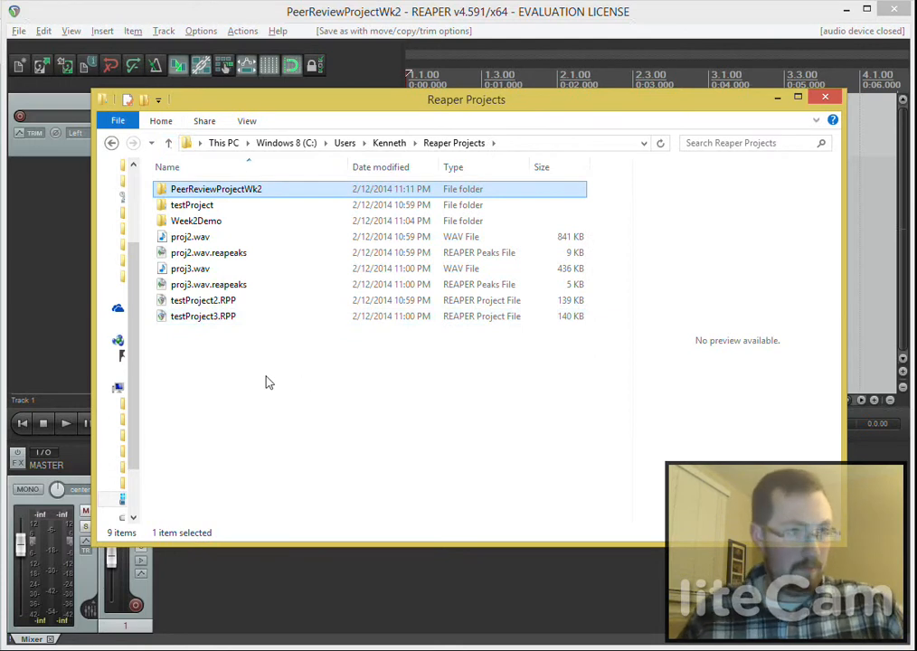
click(201, 307)
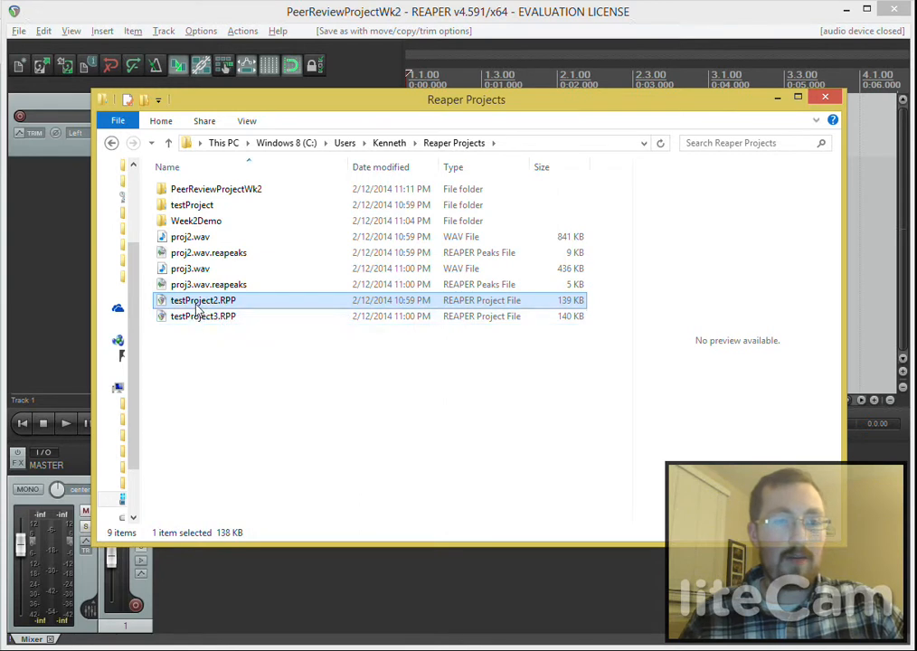
click(196, 319)
click(196, 306)
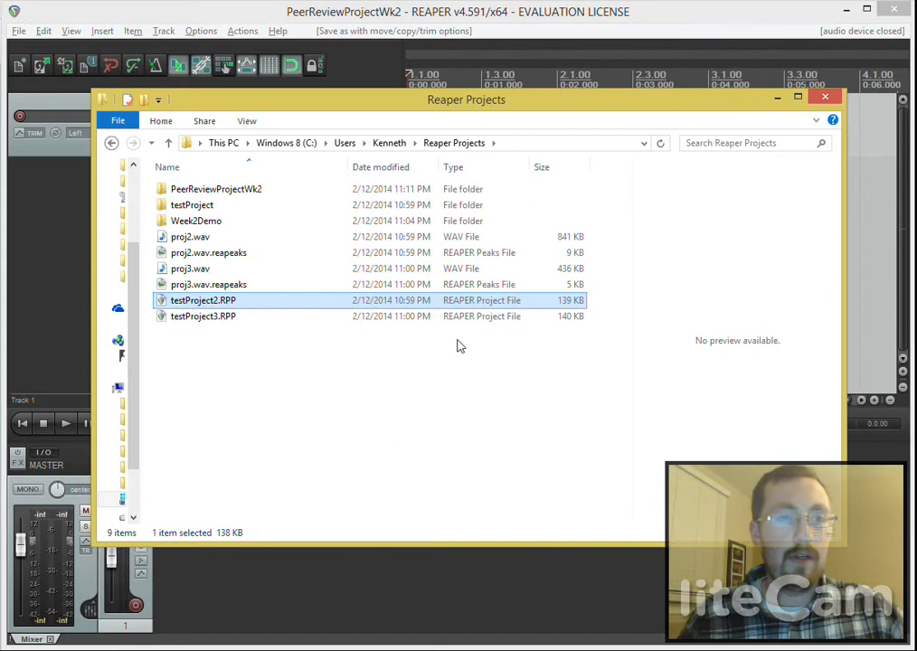
click(777, 97)
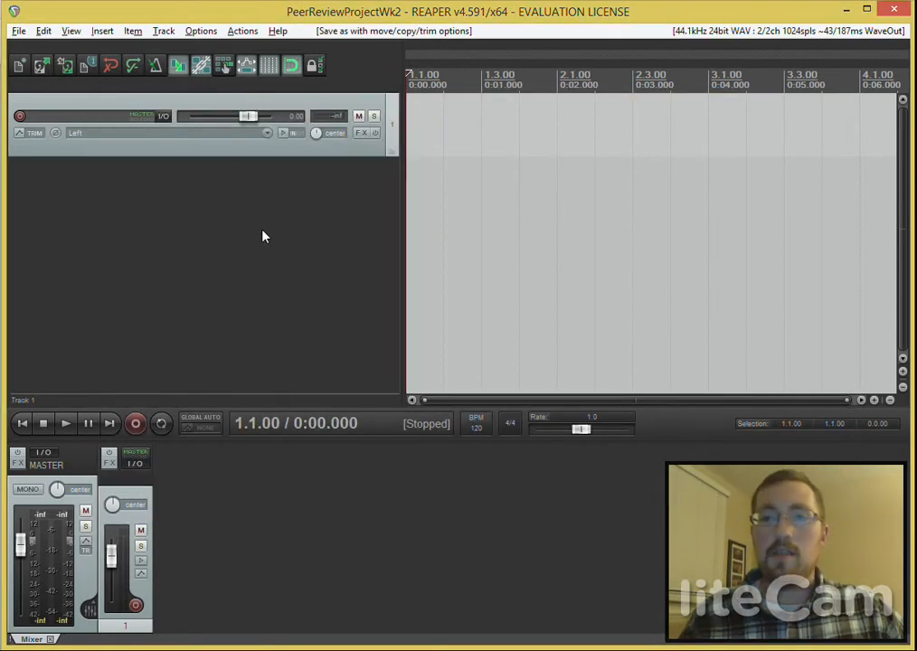
- Open the project settings and enable a fixed project sample rate of 48000 Hz
click(164, 31)
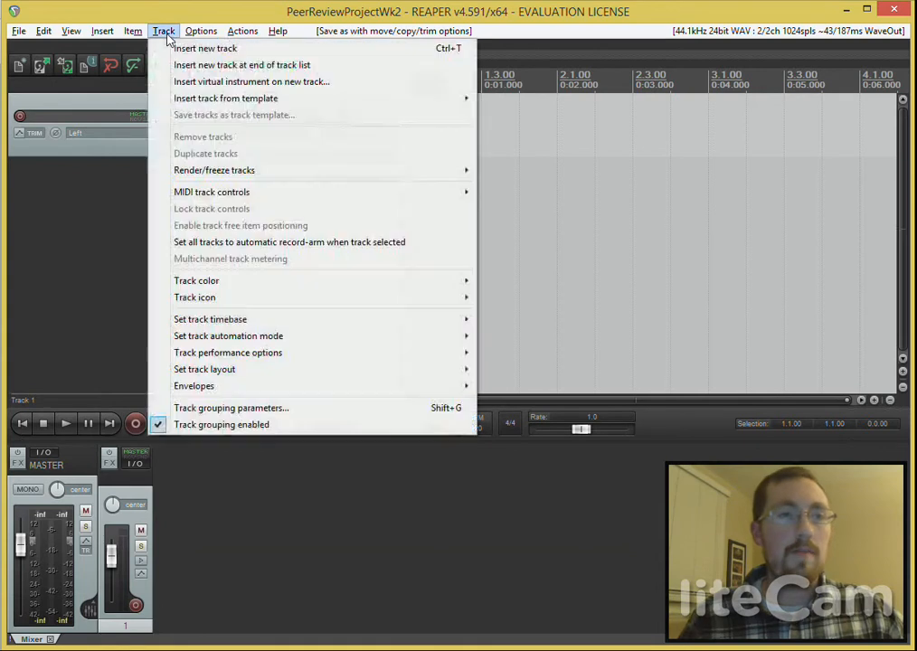
mouse_move(197, 33)
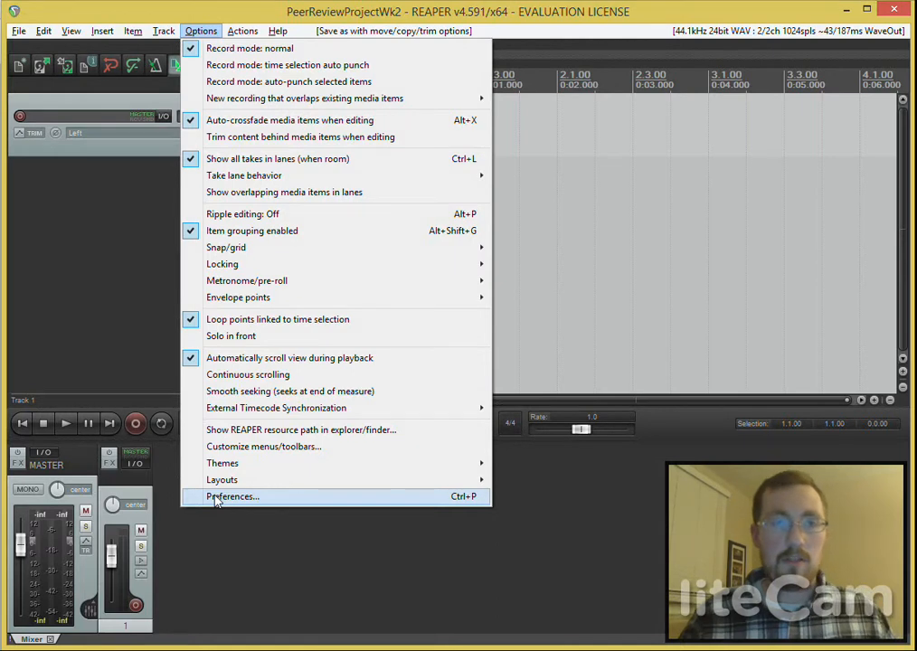
mouse_move(18, 31)
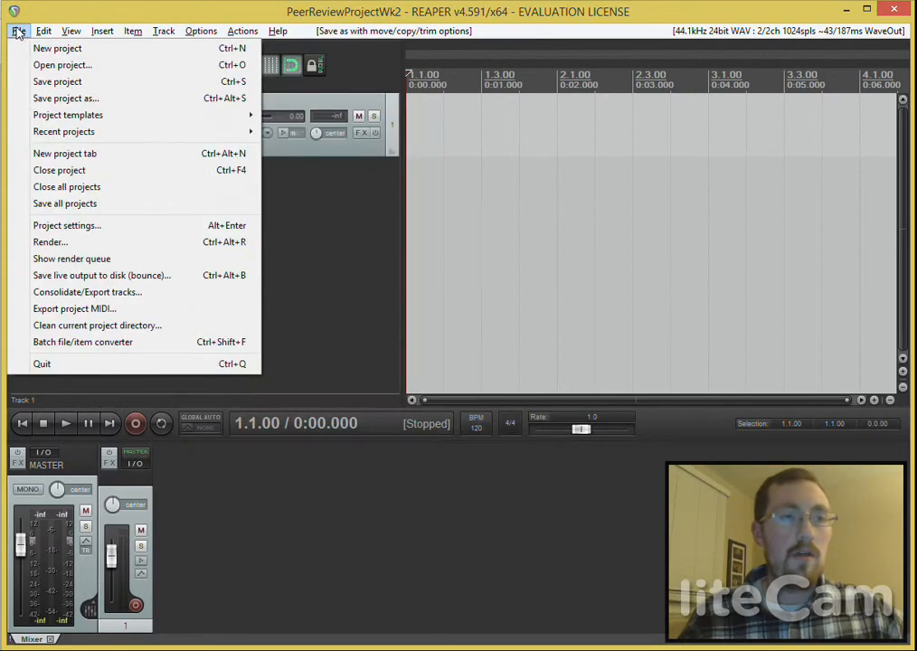
click(79, 227)
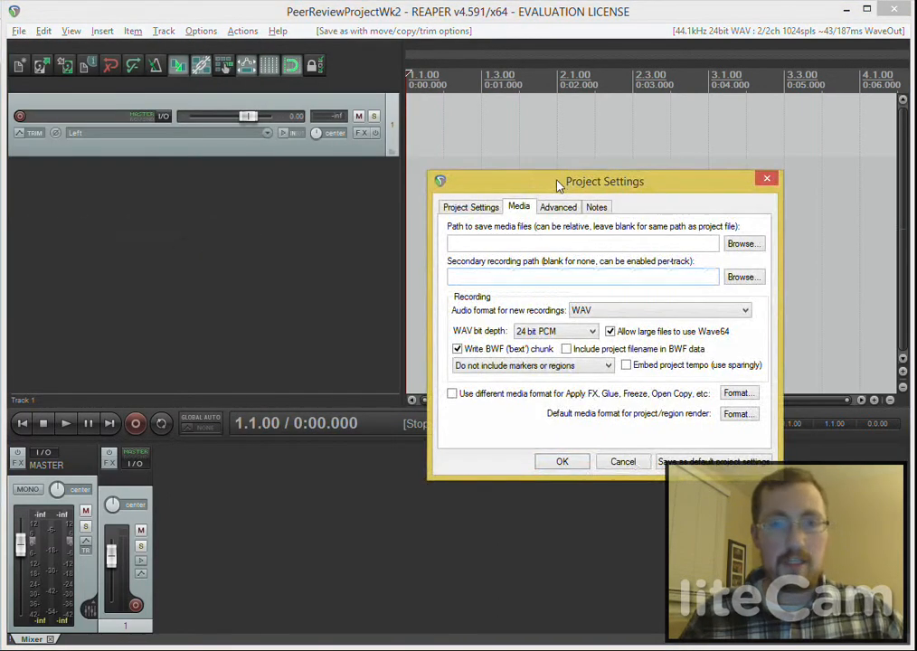
drag(559, 186, 524, 134)
click(443, 156)
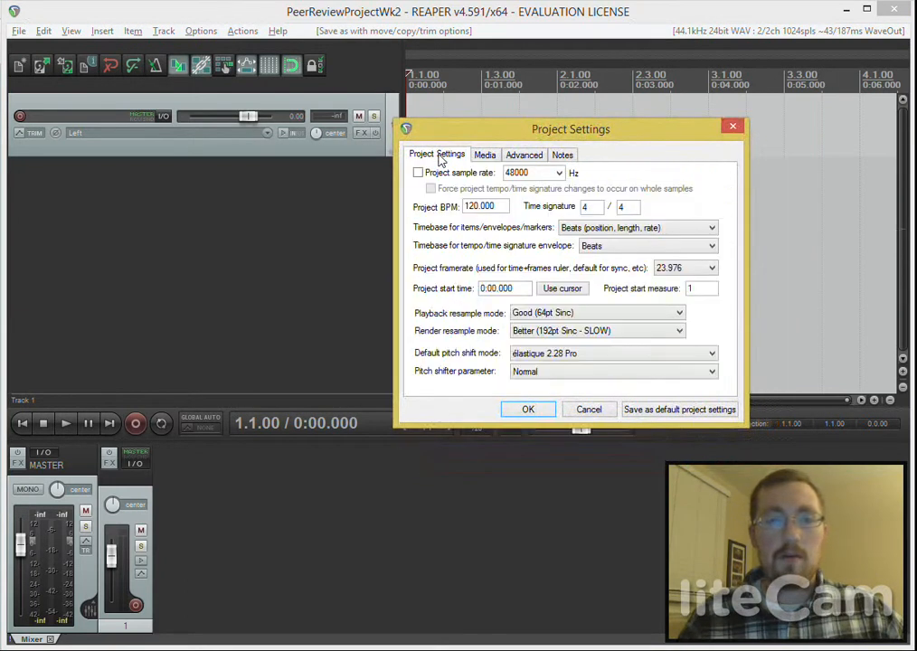
click(560, 174)
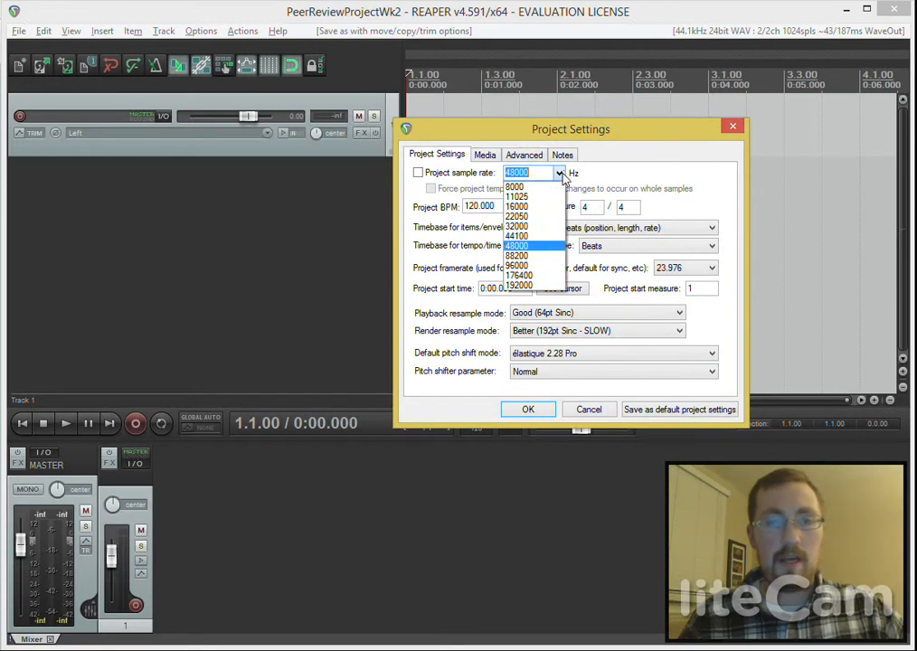
click(549, 237)
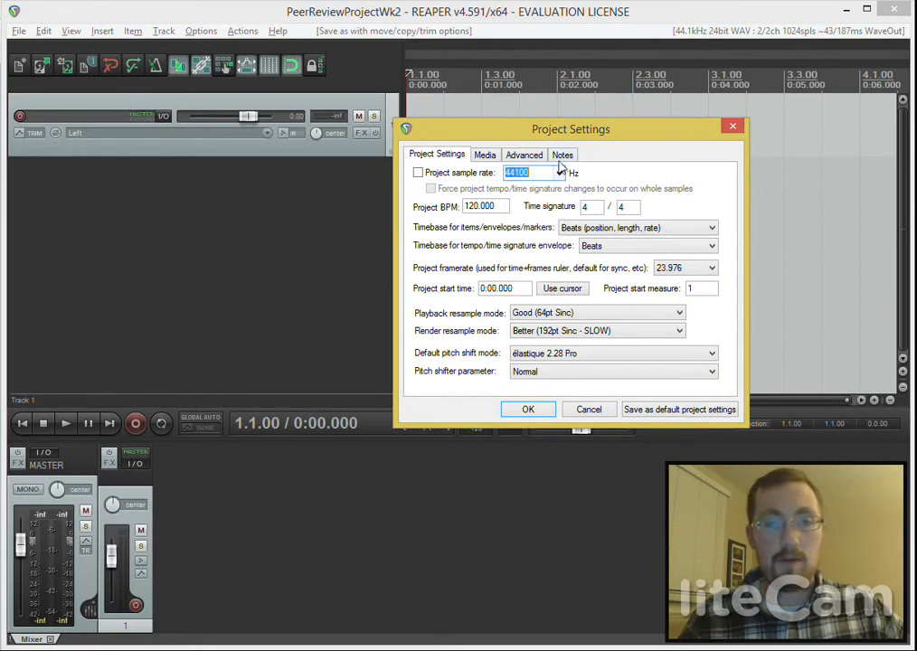
click(560, 175)
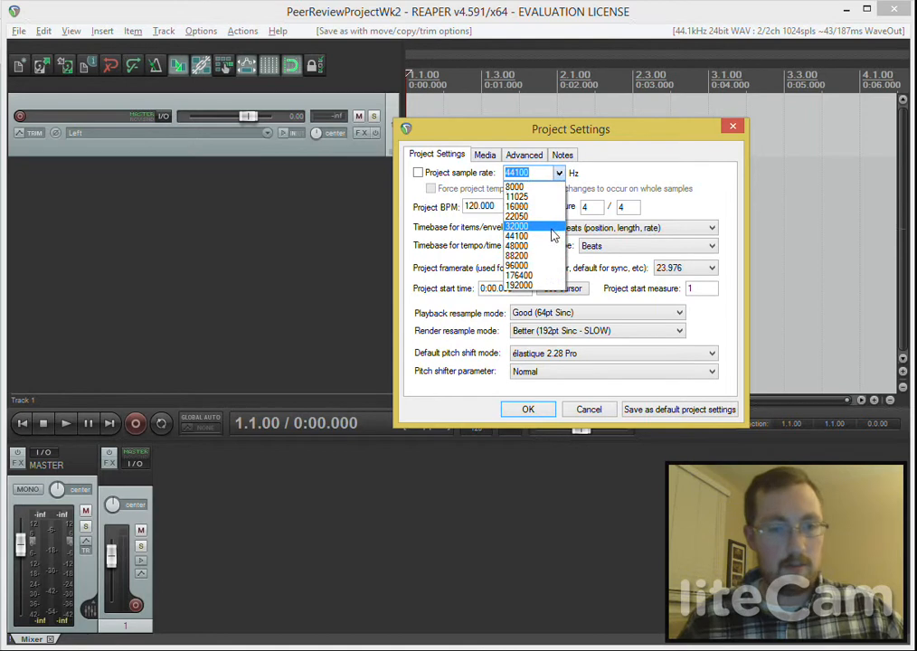
click(517, 246)
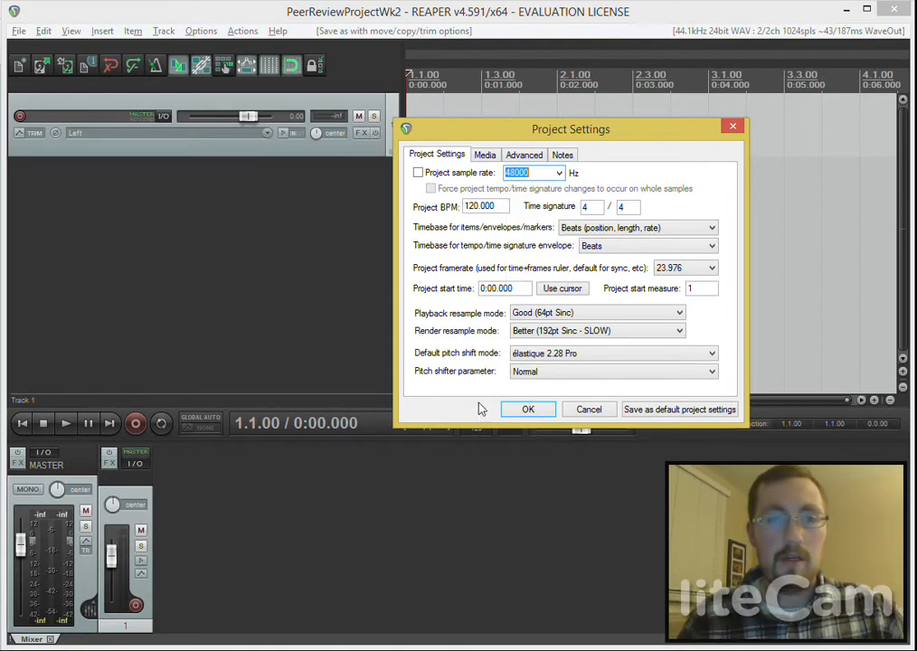
click(418, 172)
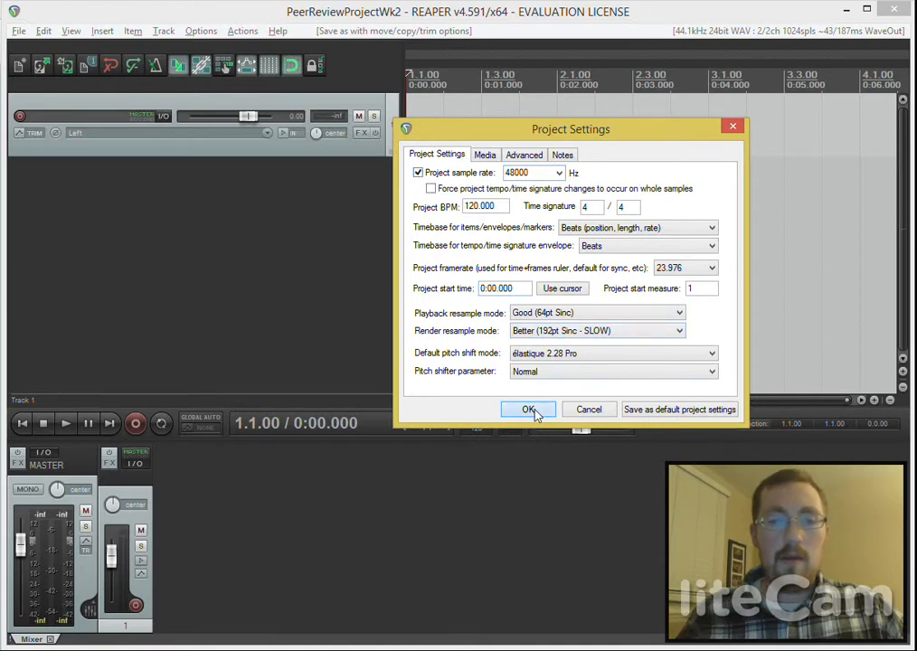
- Keep WAV with 24 bit PCM depth as the format for new recordings in the media settings, and accept the project settings
click(486, 158)
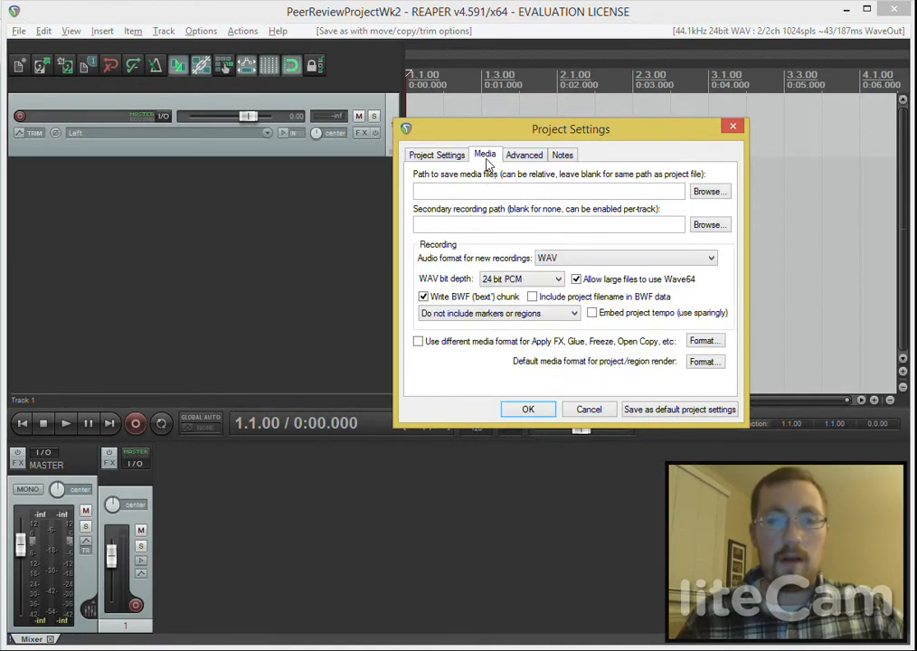
click(541, 280)
click(541, 282)
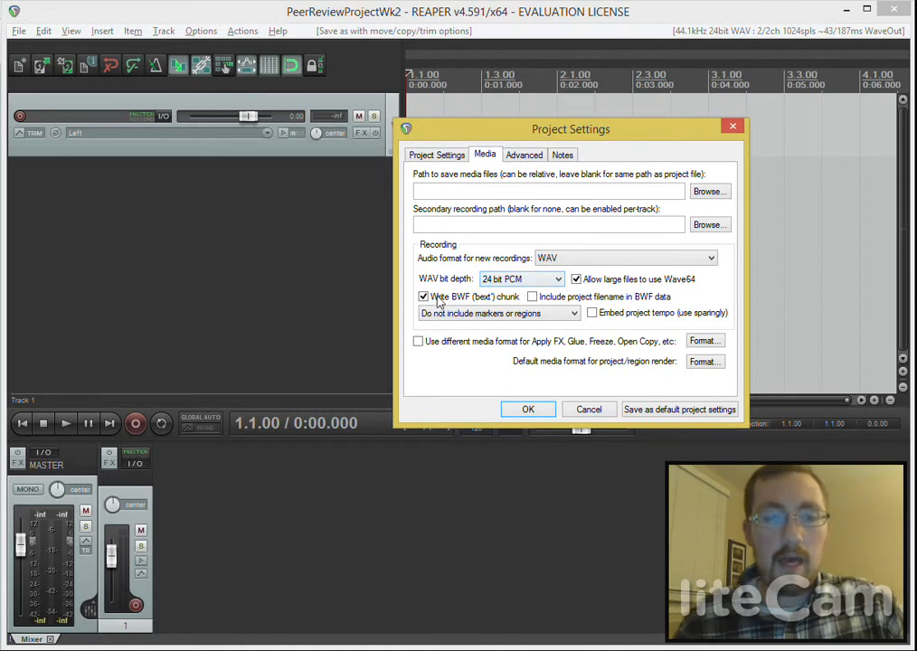
click(573, 262)
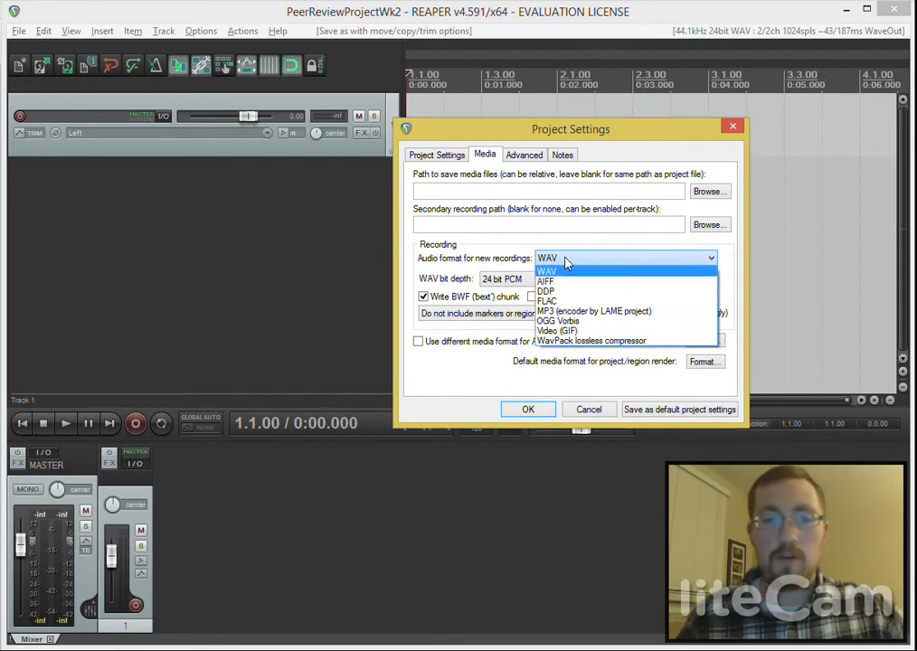
click(567, 261)
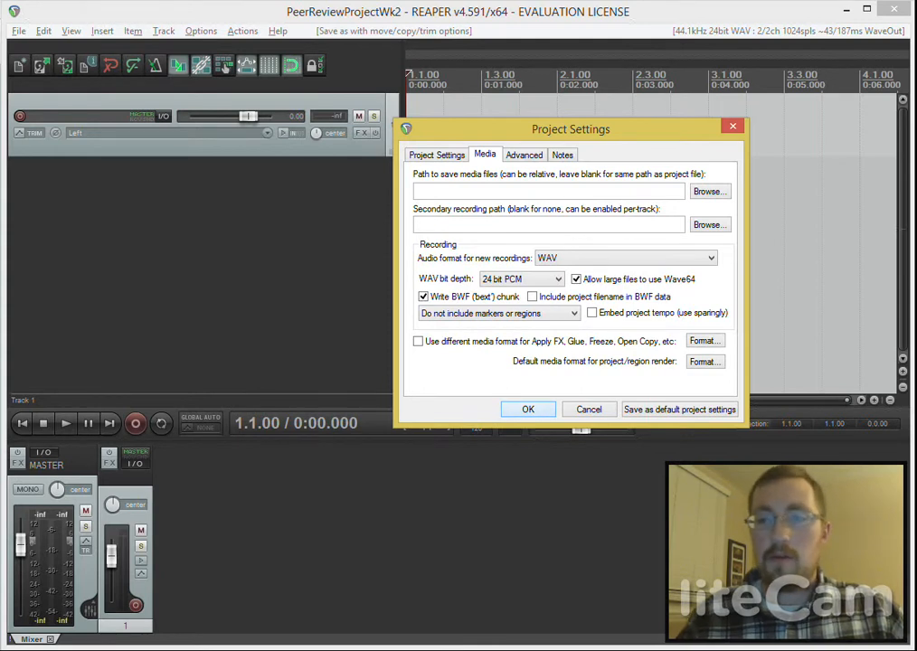
click(529, 409)
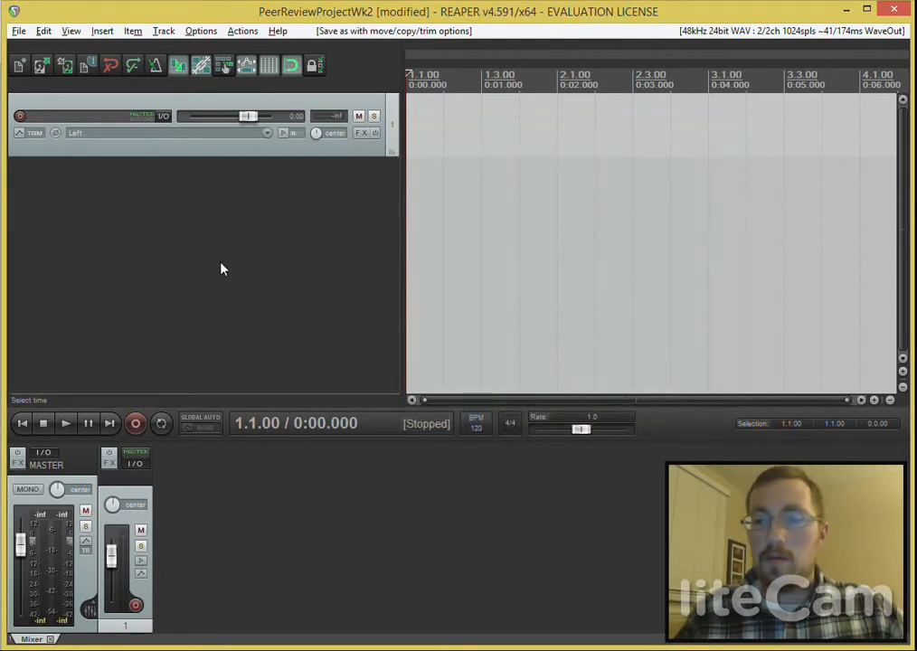
- Open the audio device preferences, review the device choices, and keep Microsoft Sound Mapper for both input and output
click(201, 30)
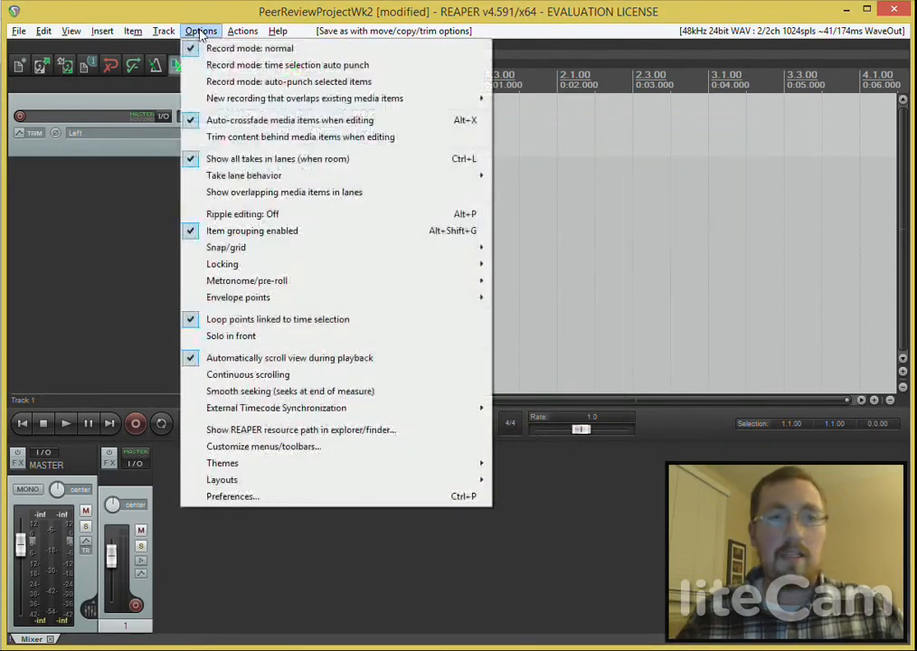
click(251, 500)
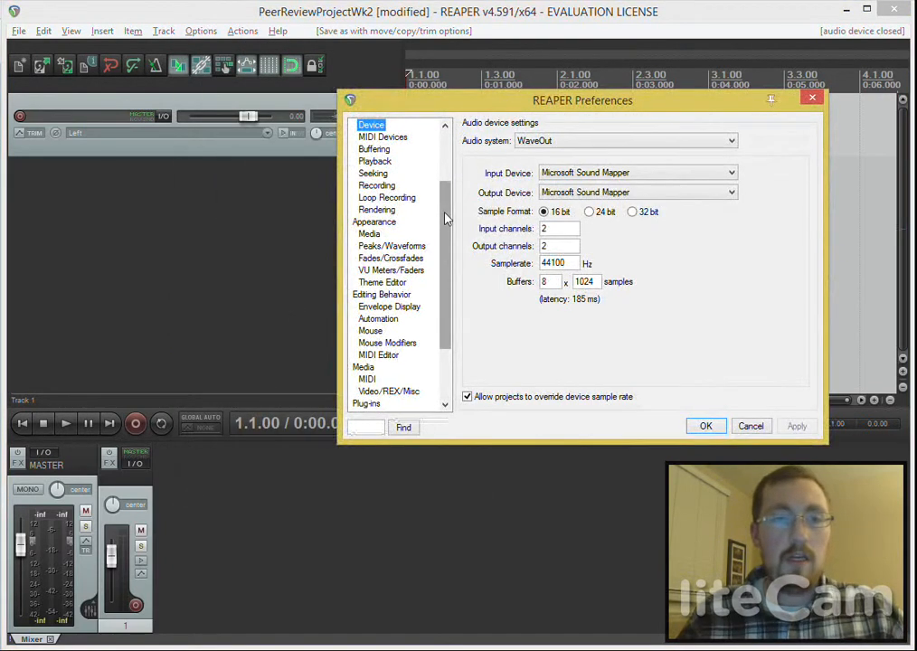
drag(445, 218, 442, 156)
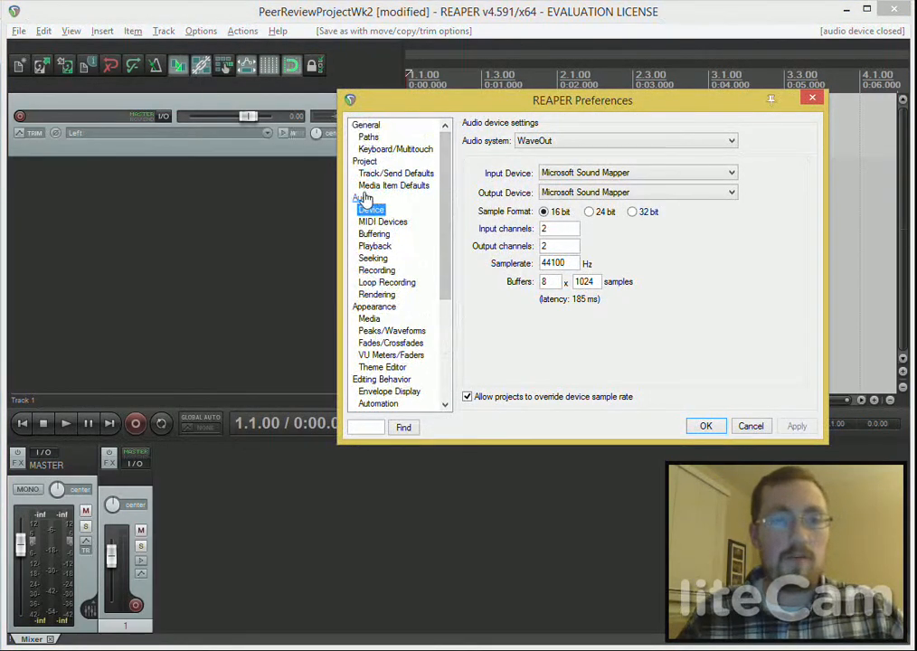
click(599, 175)
click(596, 185)
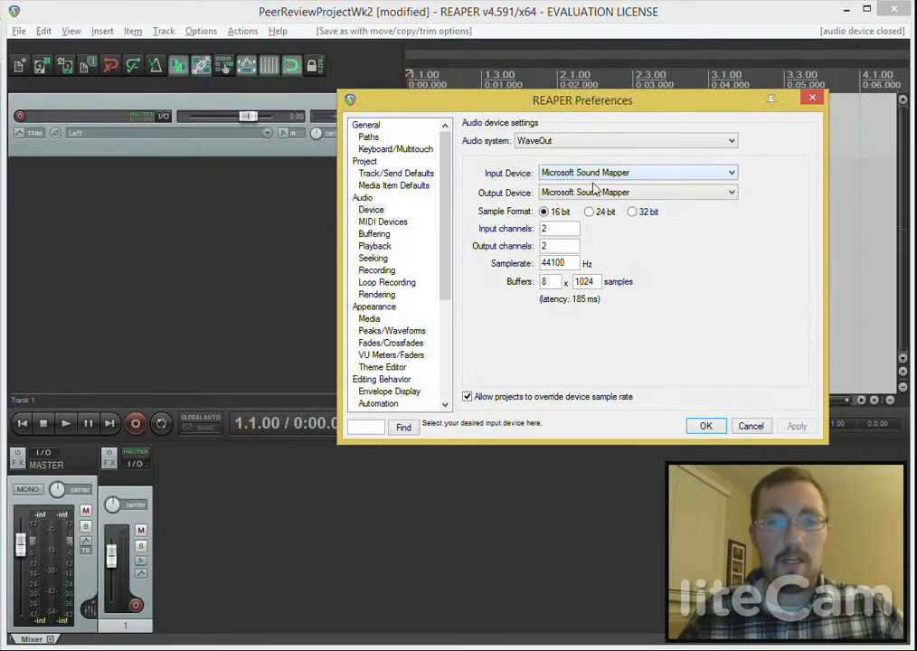
click(593, 192)
click(591, 204)
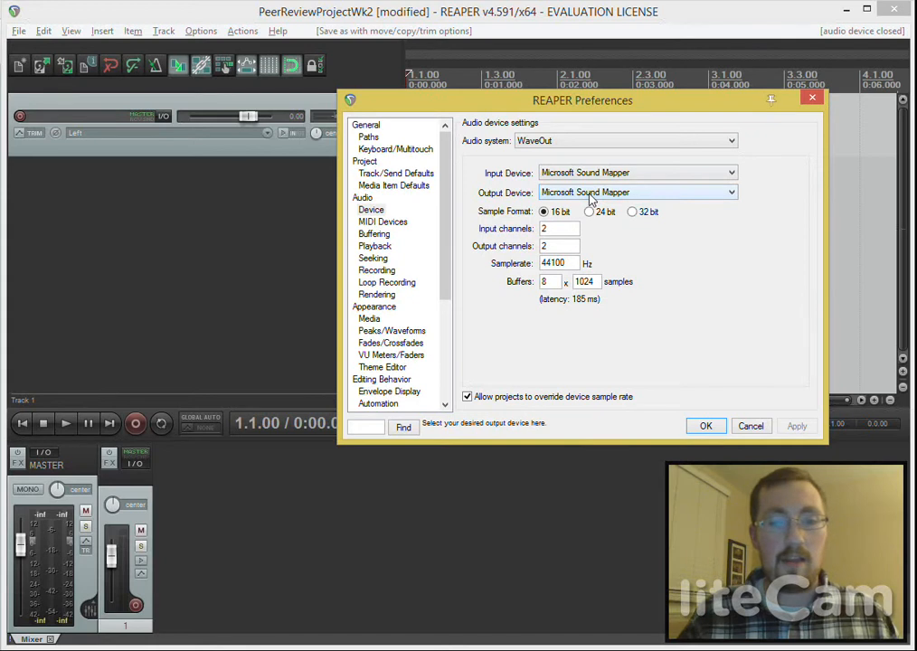
click(589, 173)
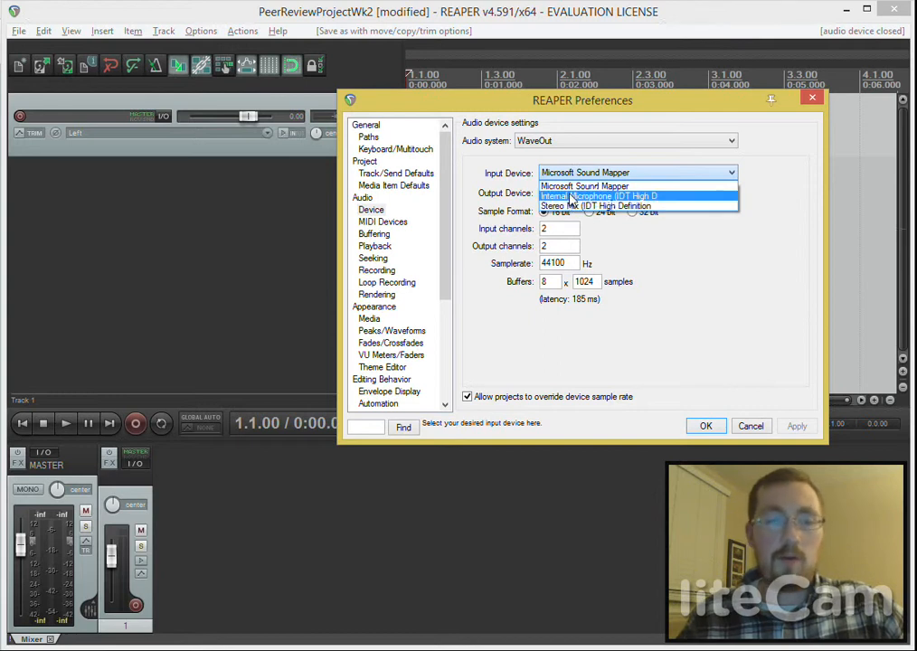
click(617, 176)
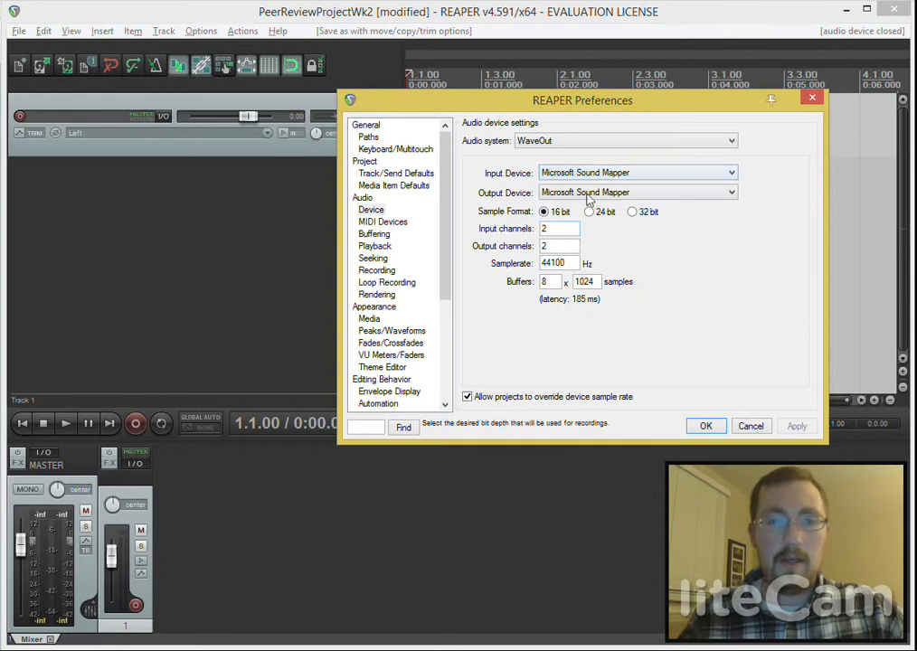
click(588, 193)
click(586, 195)
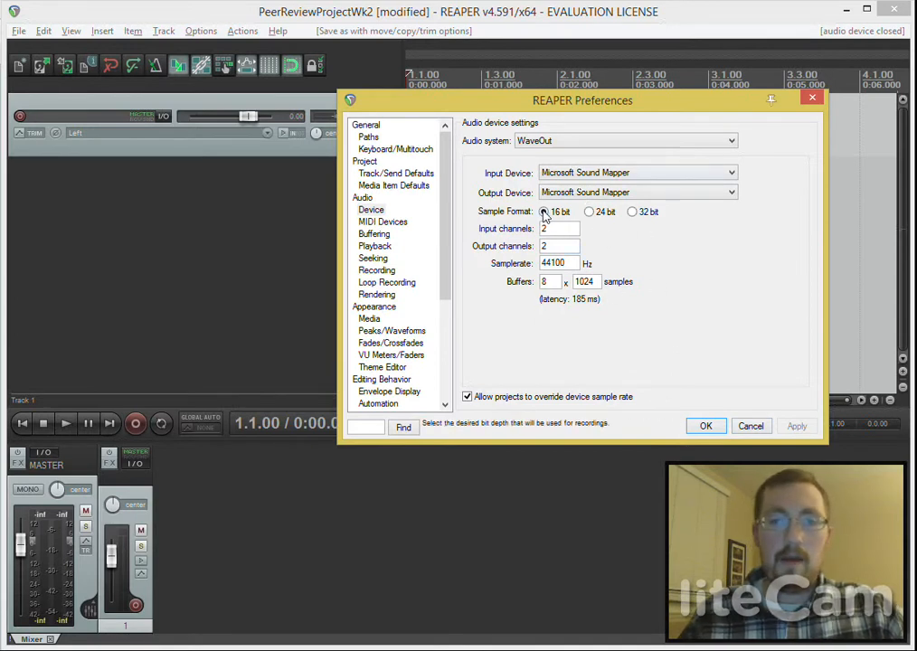
- Set the audio device's sample format to 24 bit and its sample rate to 48000 Hz
click(589, 212)
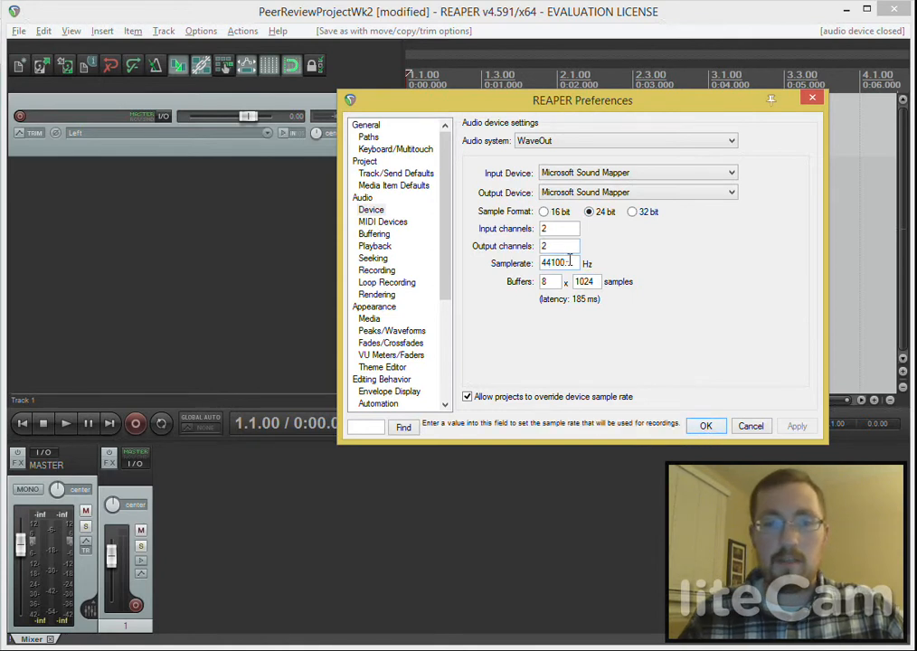
drag(570, 260, 546, 261)
text(8000)
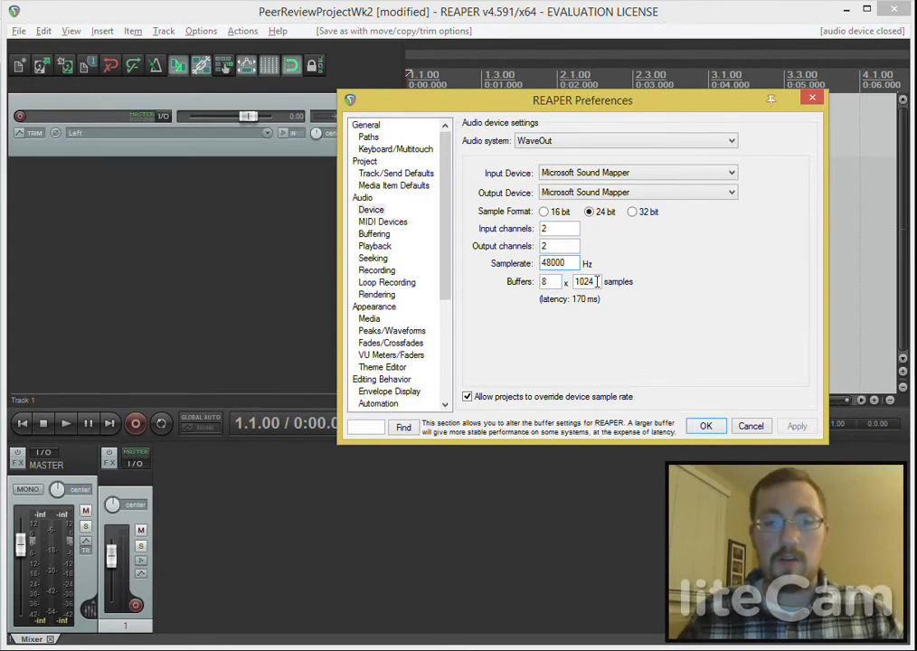
- Set the audio device's buffer size to 128 samples and accept the preferences
drag(595, 279, 579, 282)
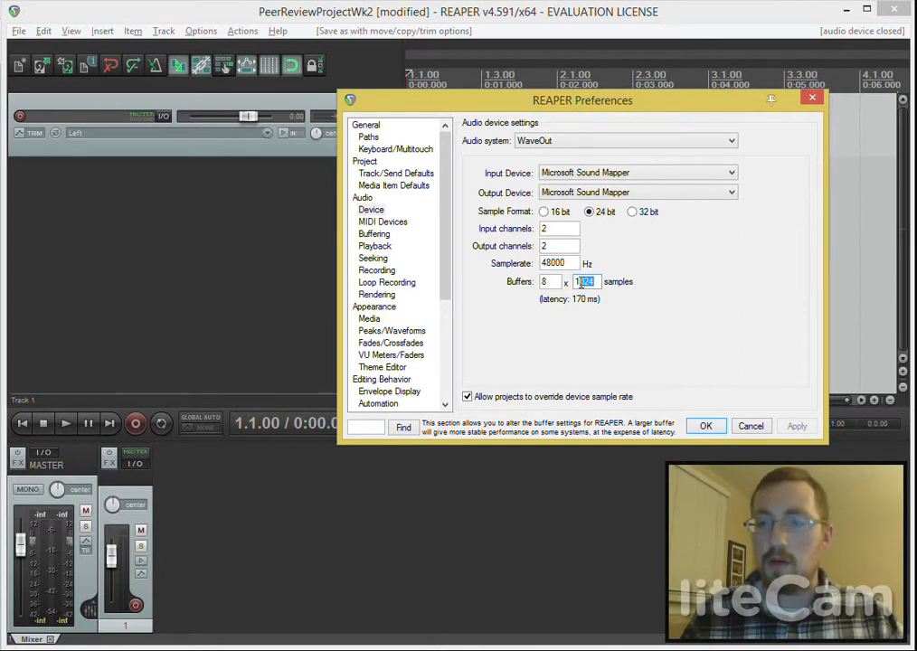
text(28)
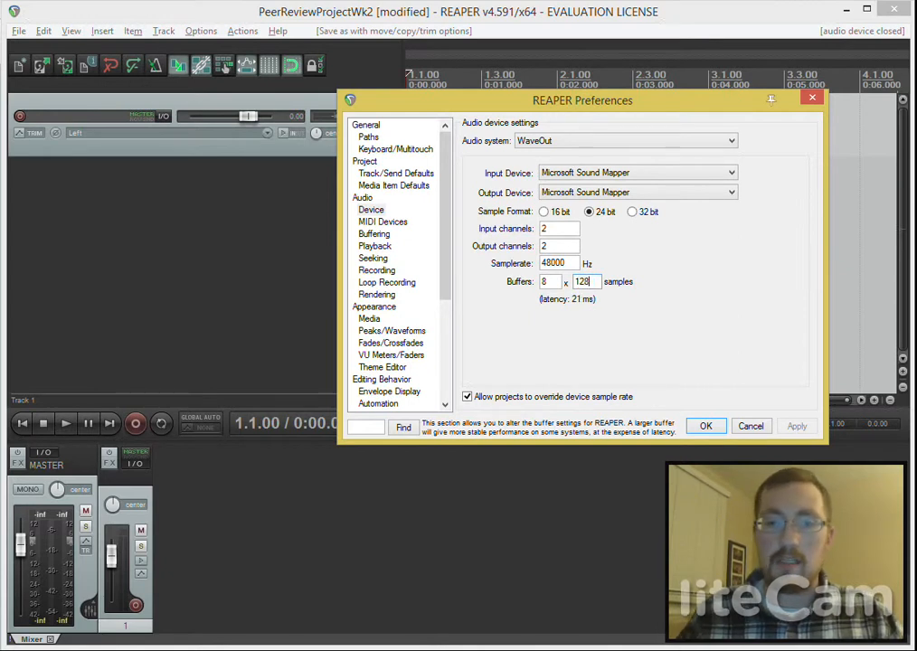
double_click(549, 282)
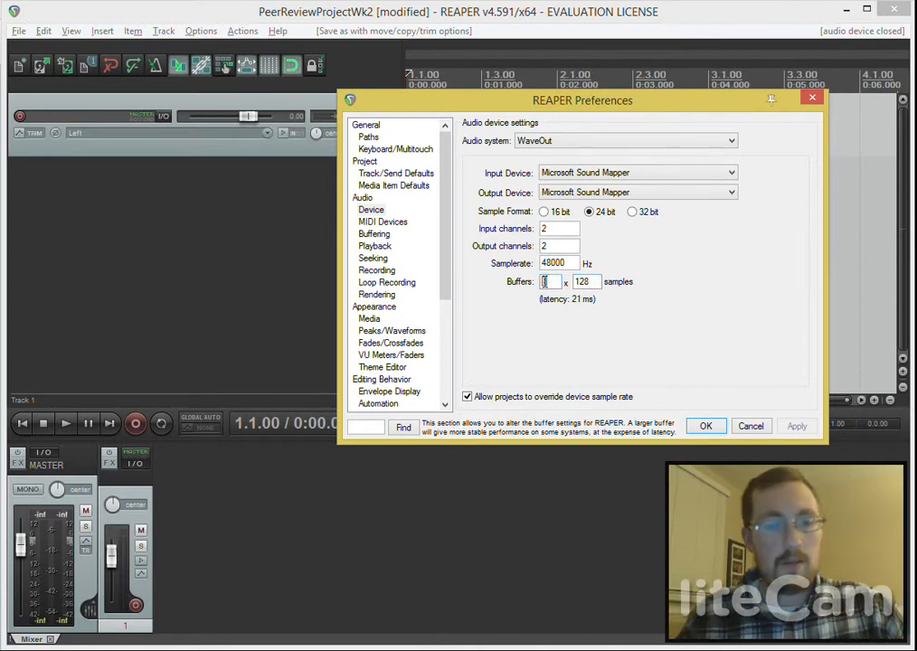
click(707, 428)
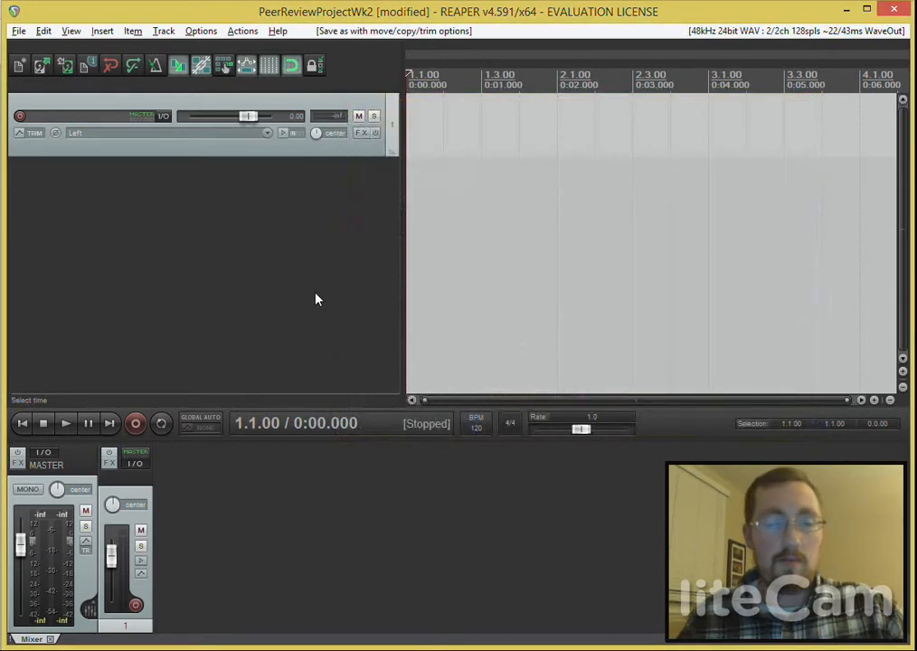